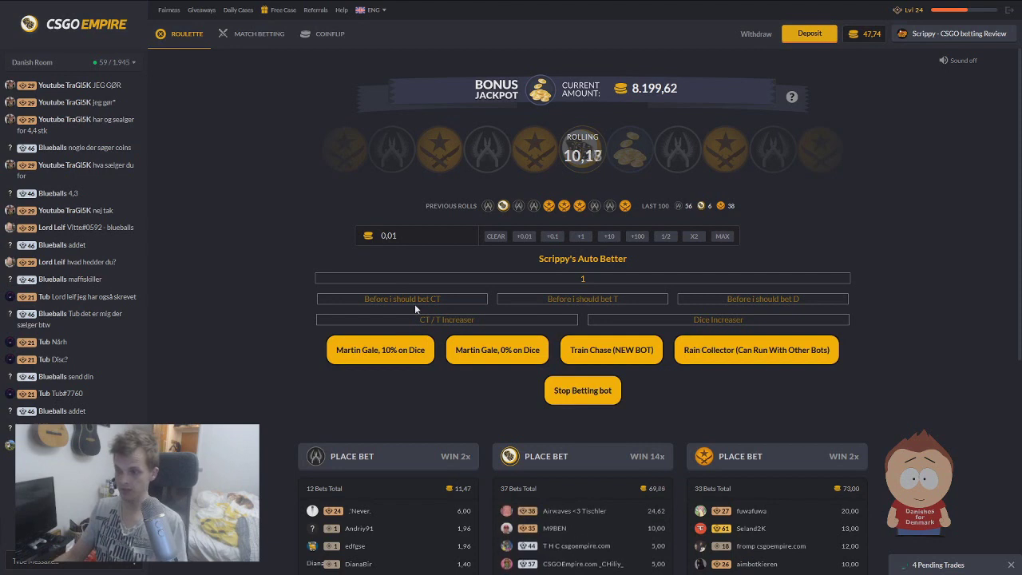
- Enter 10 in the 'Before i should bet CT' field, then select and deselect the value
text(10)
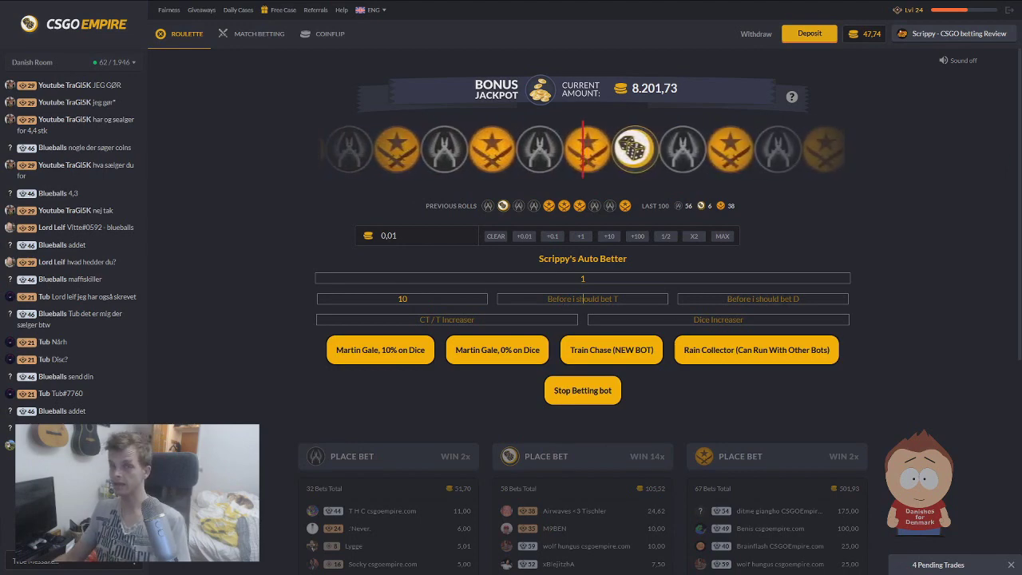
drag(411, 298, 310, 286)
click(429, 298)
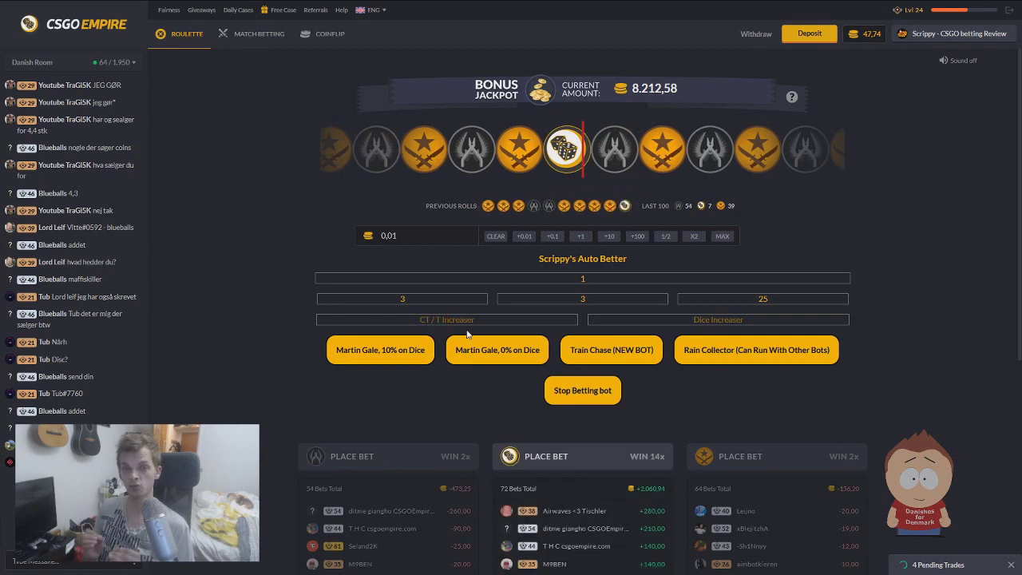
- Type 2.3 into the CT / T Increaser, then delete it back out with Backspace
text(2)
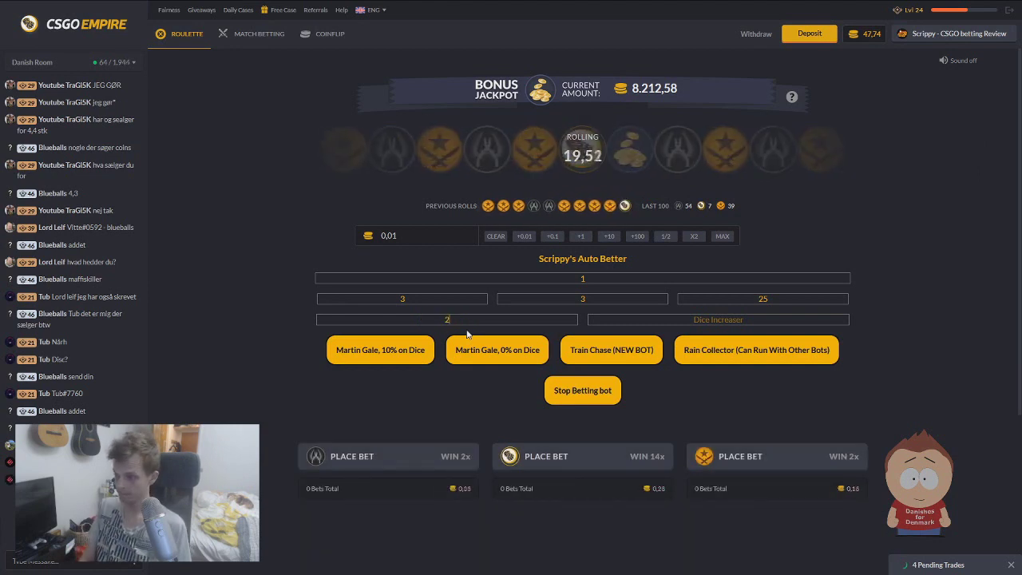
text(.3)
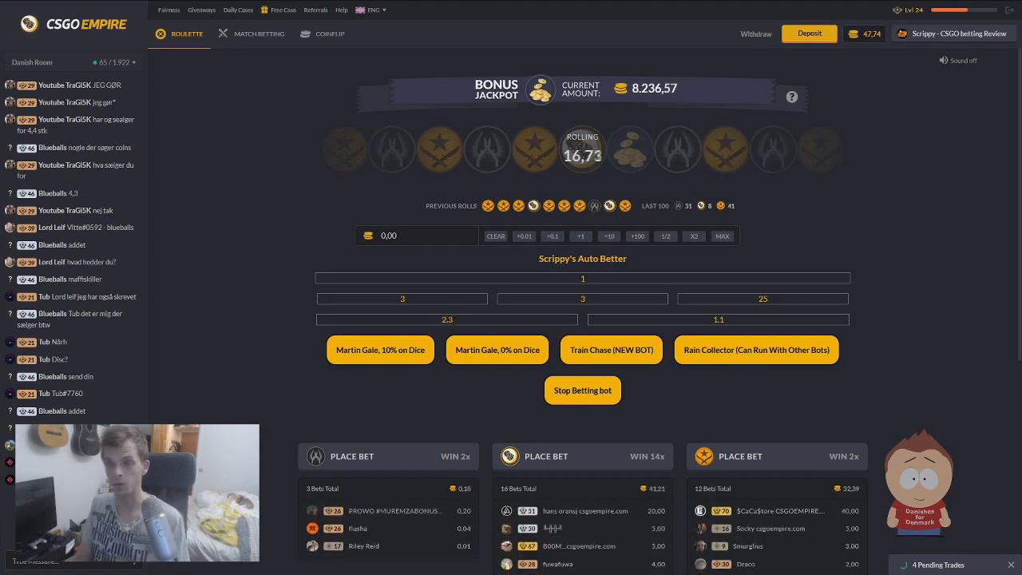
key(BackSpace)
key(BackSpace)
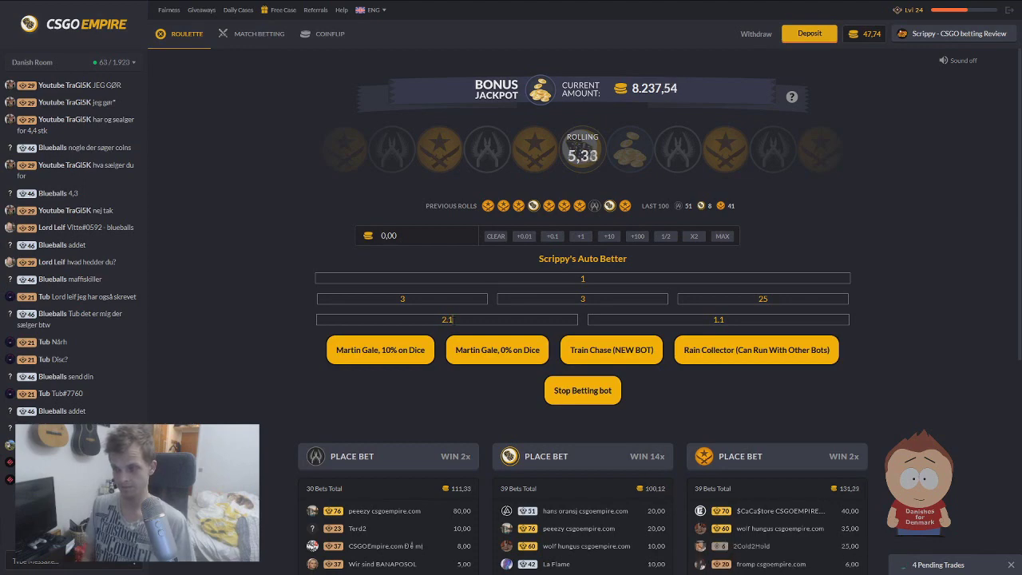
key(BackSpace)
key(BackSpace)
key(BackSpace)
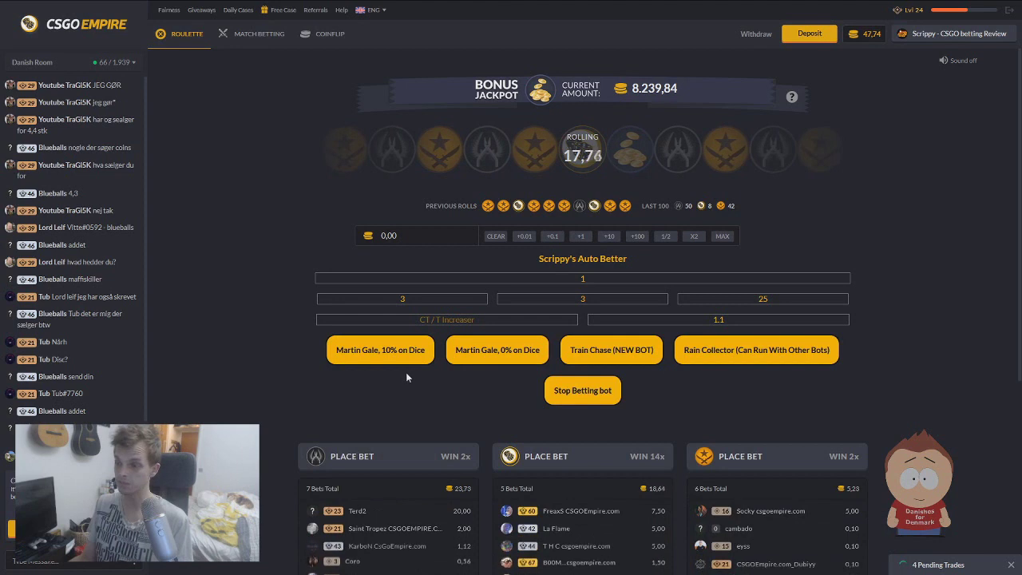
- Start the Martin Gale 10% and 0% Dice bots, then the Train Chase (NEW BOT)
click(398, 361)
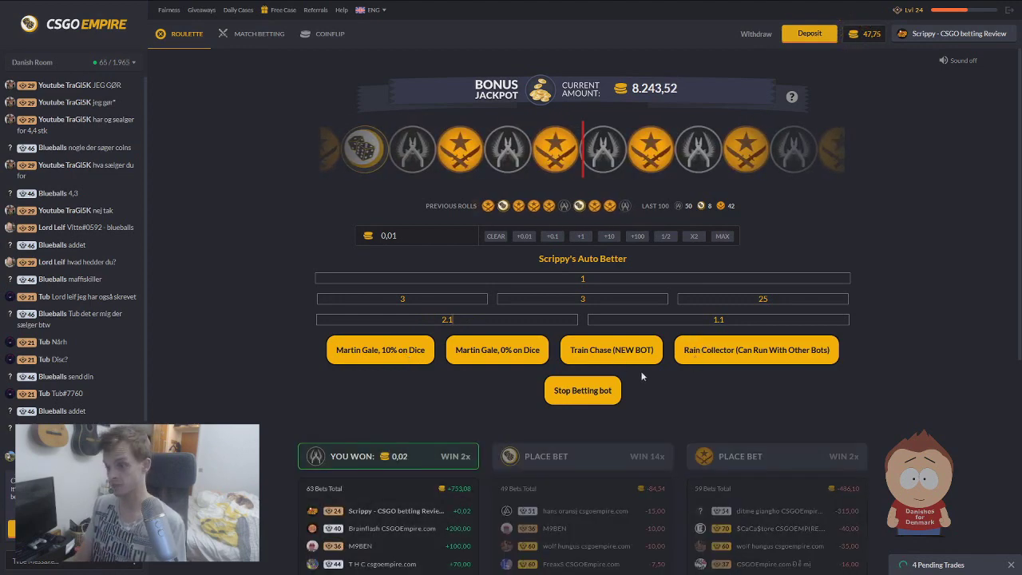
click(480, 353)
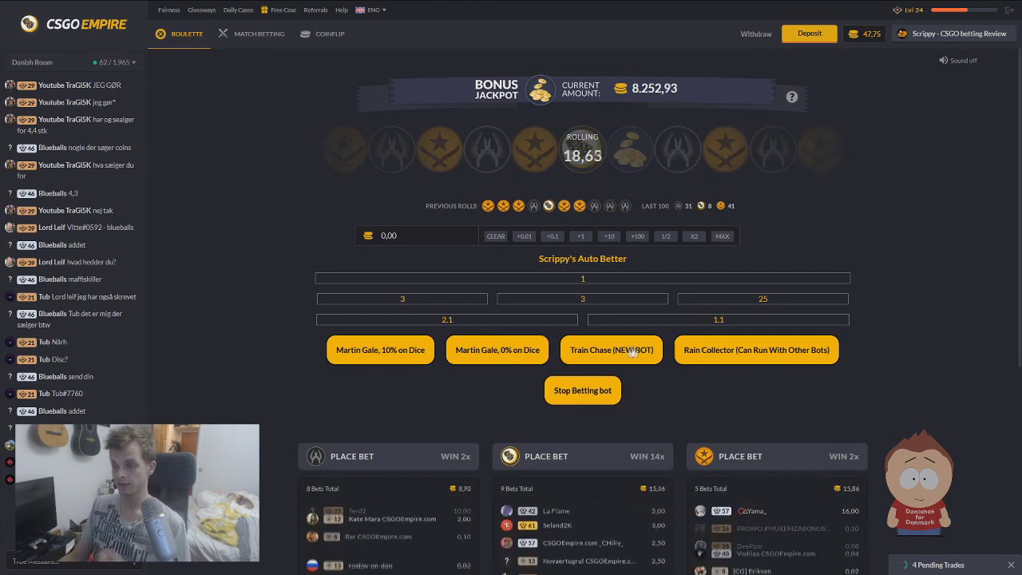
click(591, 342)
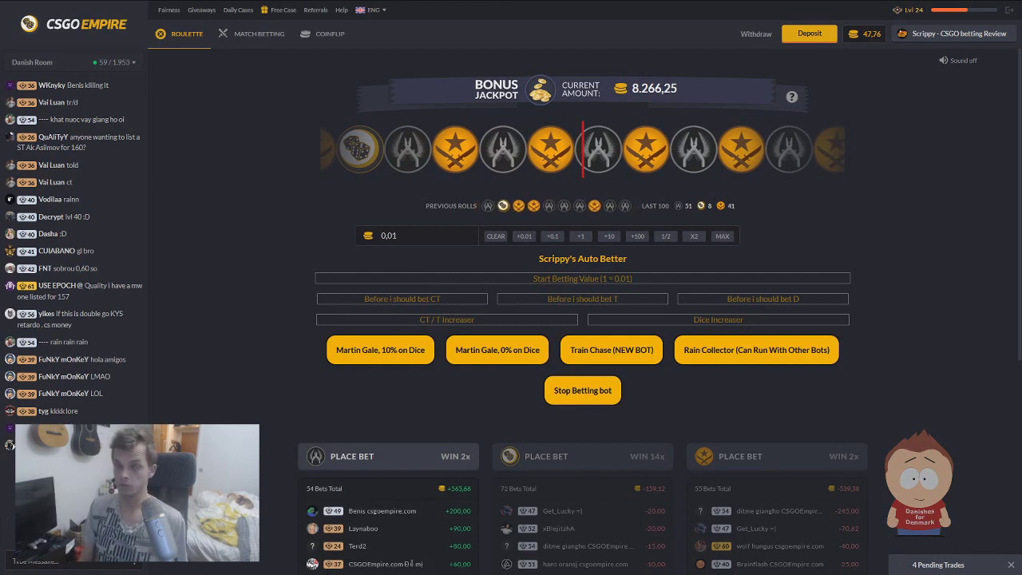
- Fill Start value with 1 and 'Before i should bet T' with 4, and begin the CT / T Increaser decimal
click(582, 278)
text(1)
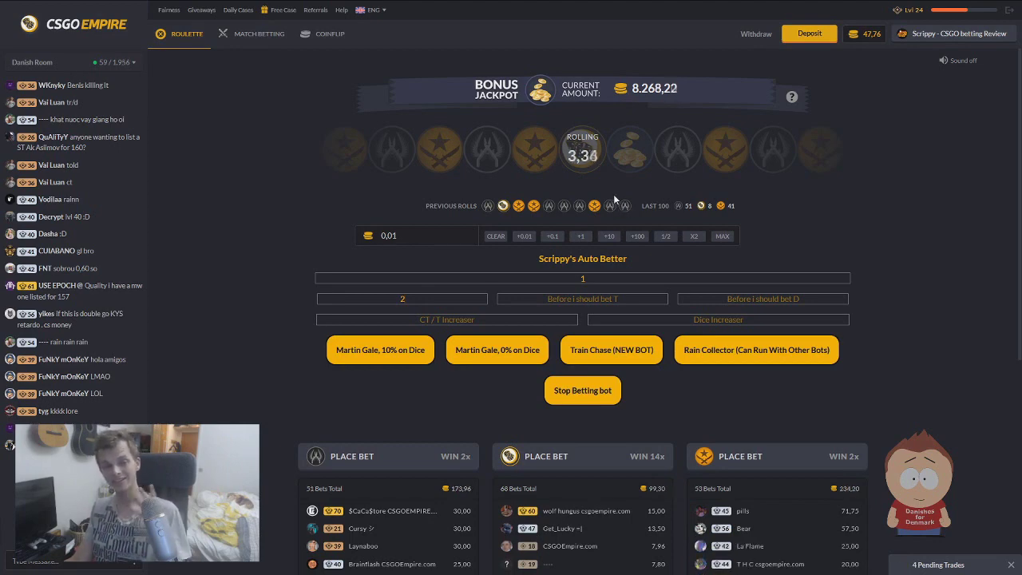
click(621, 303)
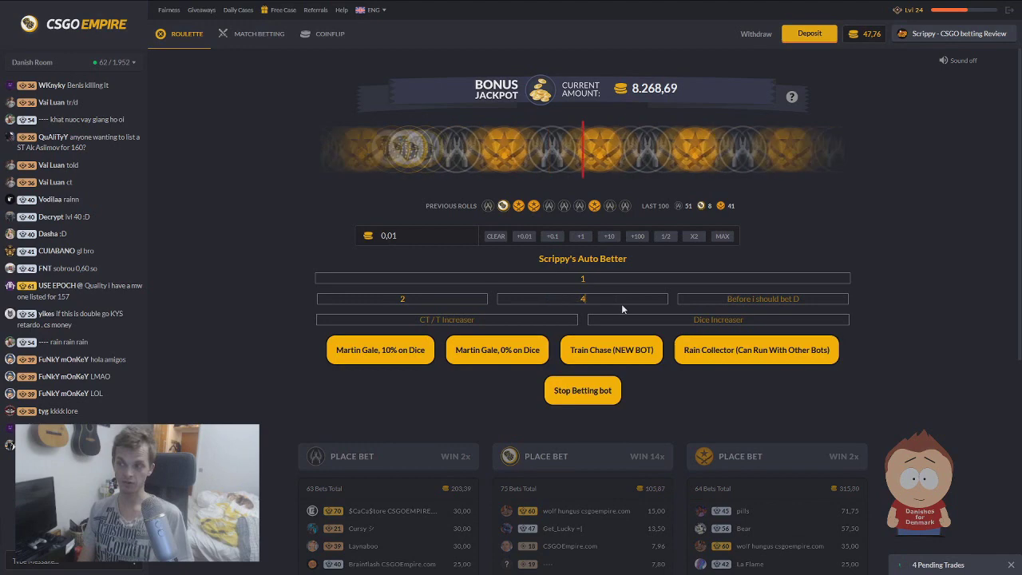
text(4)
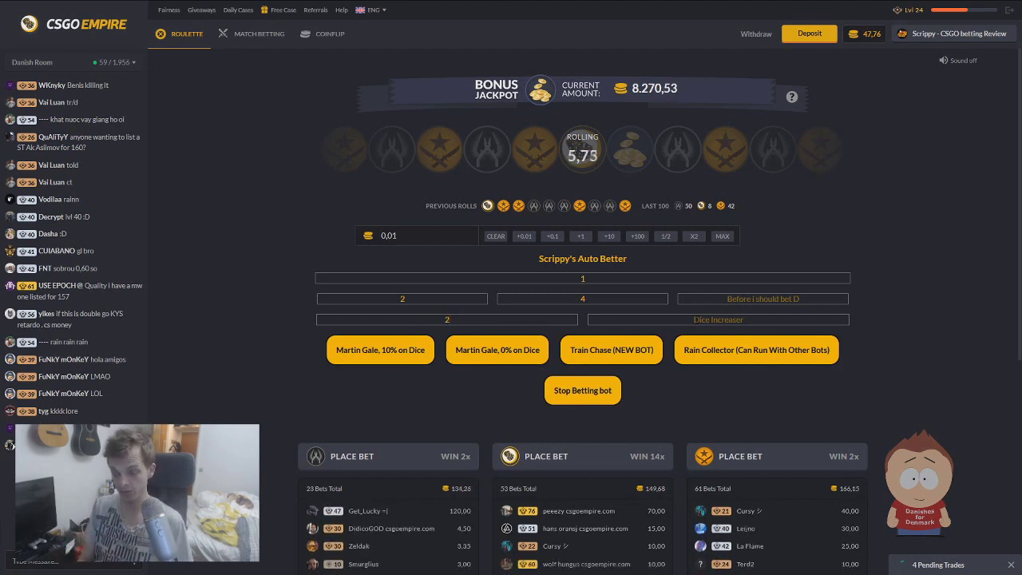
text(.1)
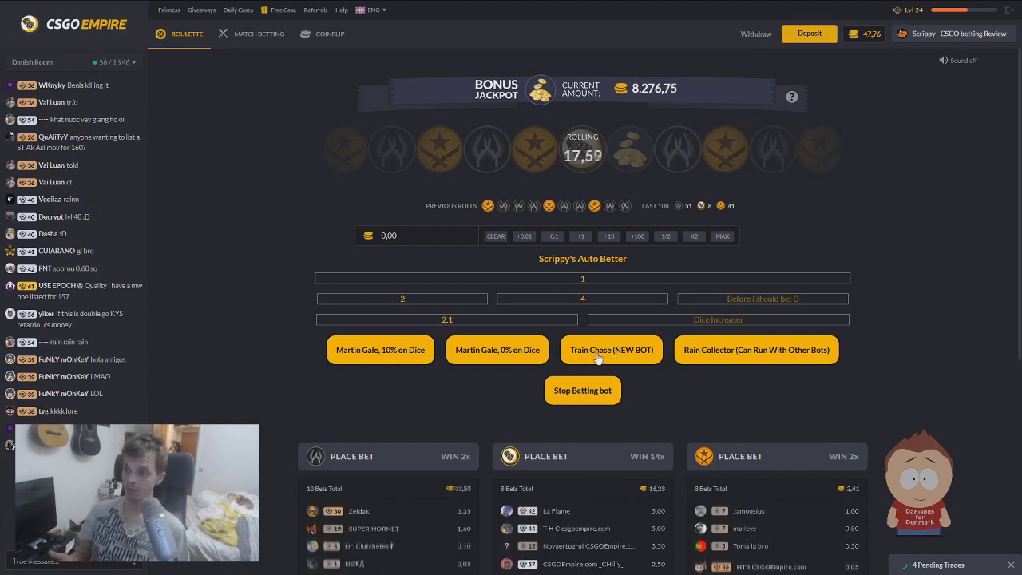
- Start Train Chase and Rain Collector bots, and set 'Before i should bet D' to 1 and Dice Increaser to 1.1
click(598, 352)
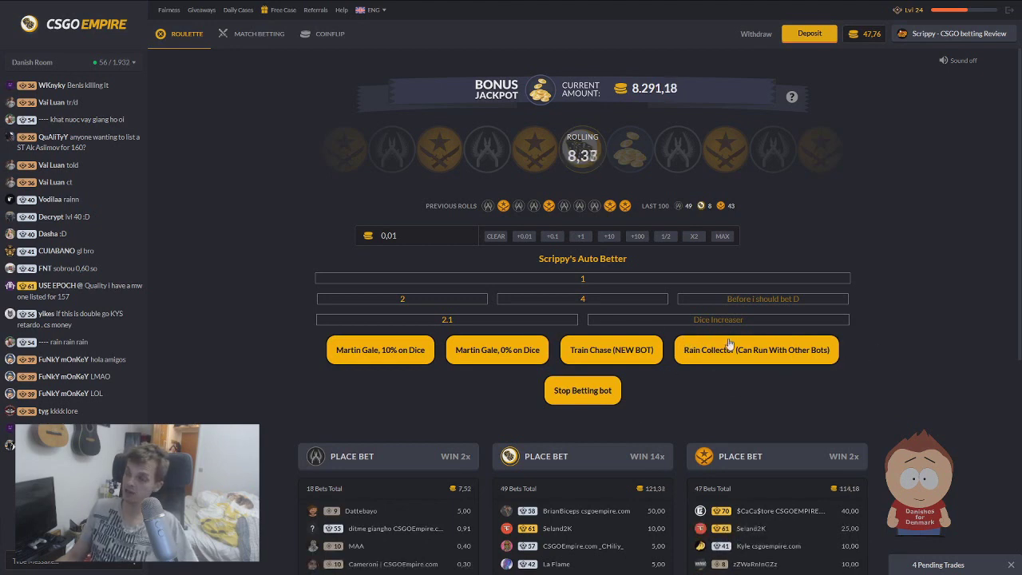
click(614, 348)
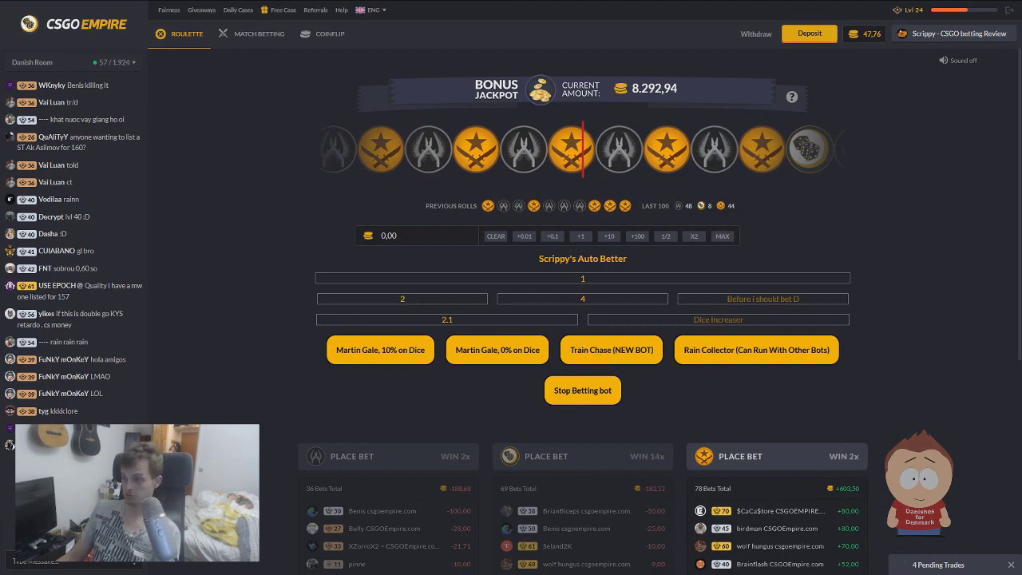
click(759, 298)
text(1)
click(774, 320)
text(1.1)
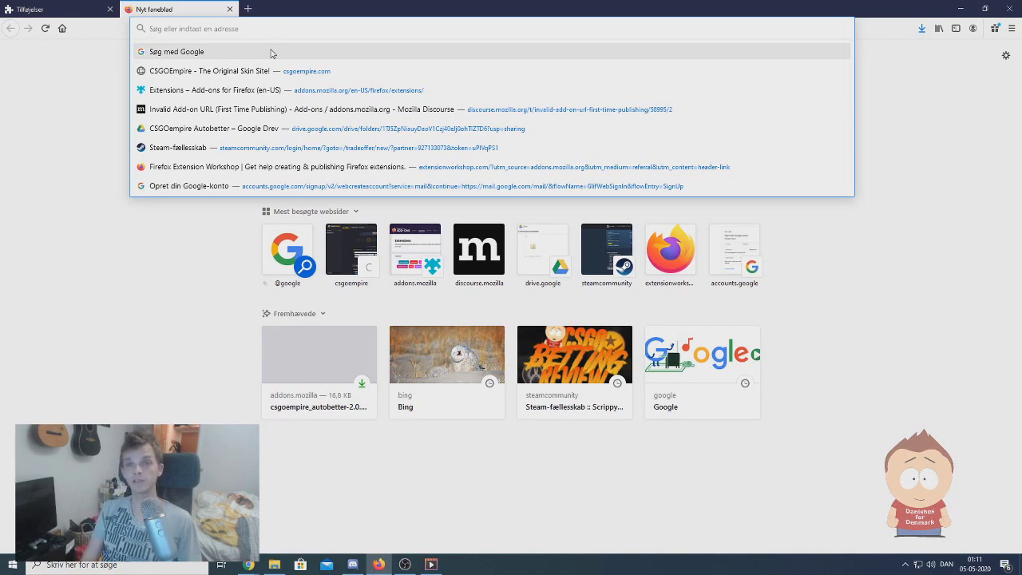
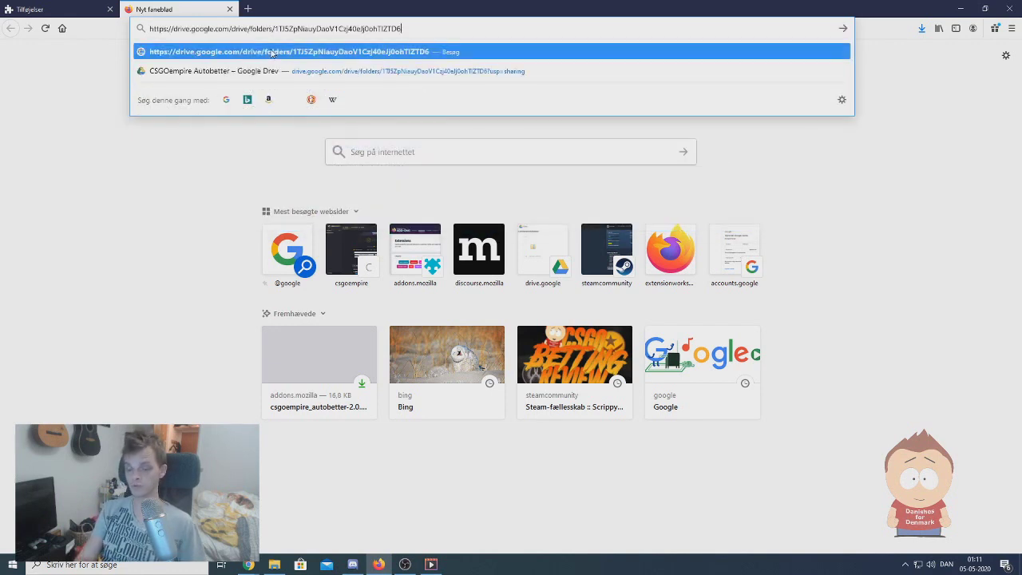
- Open the pasted CSGOempire Autobetter Drive folder link and cancel the .xpi save prompt
click(271, 53)
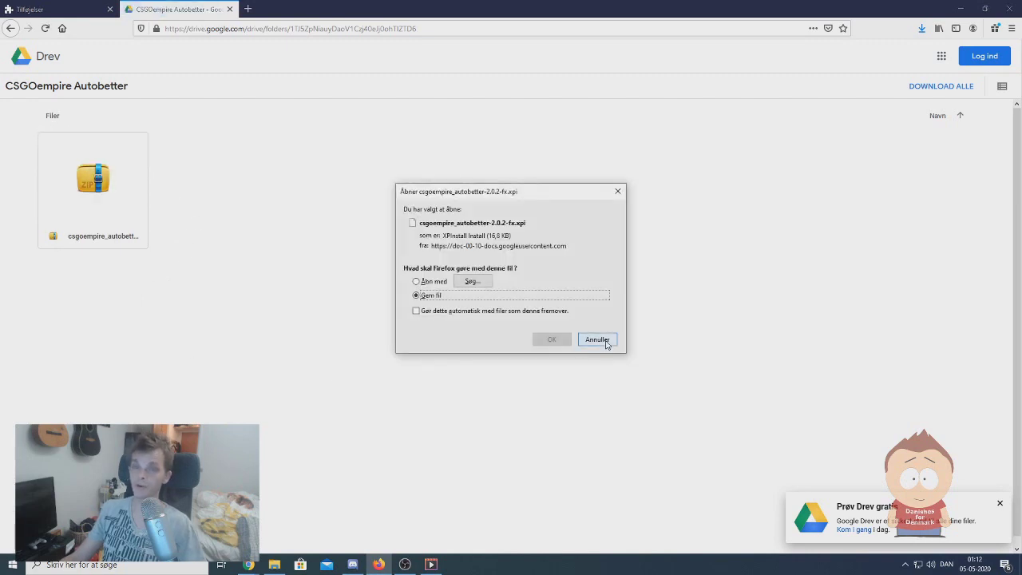
click(597, 339)
click(1012, 29)
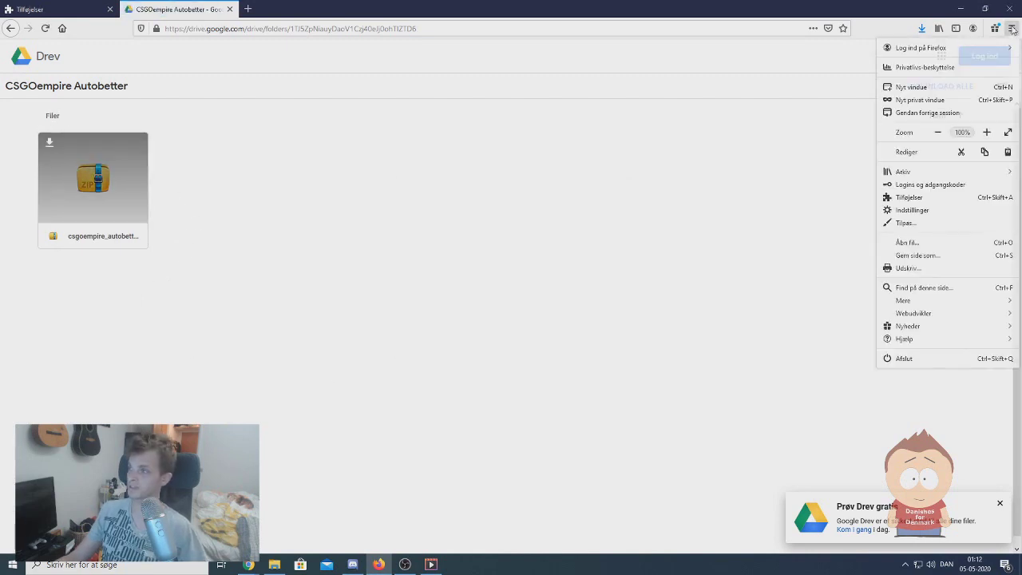
- Remove the old CSGOempire AutoBetter and install csgoempire_autobetter-2.0.2-fx.xpi from file
click(919, 199)
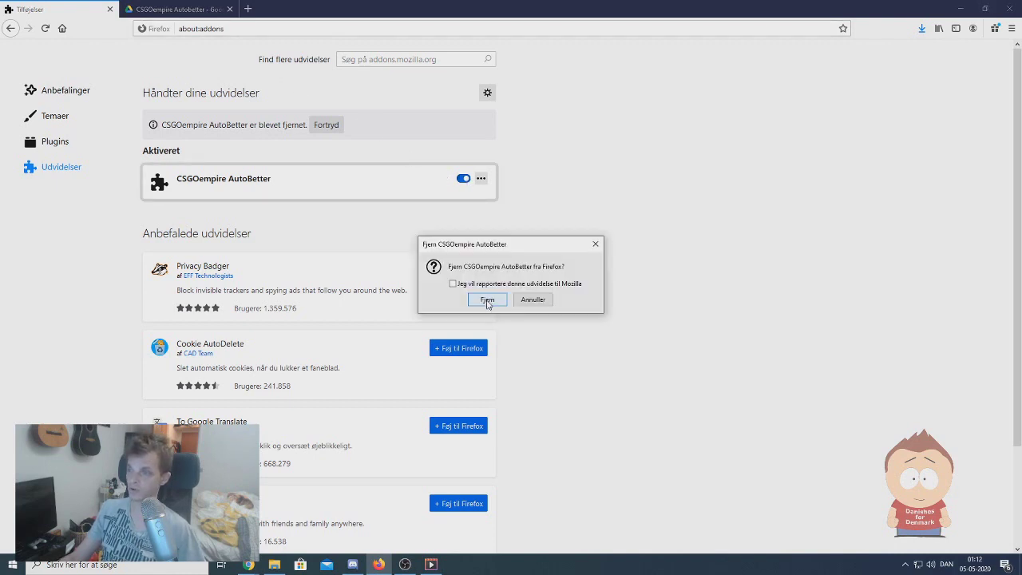
click(487, 300)
click(489, 92)
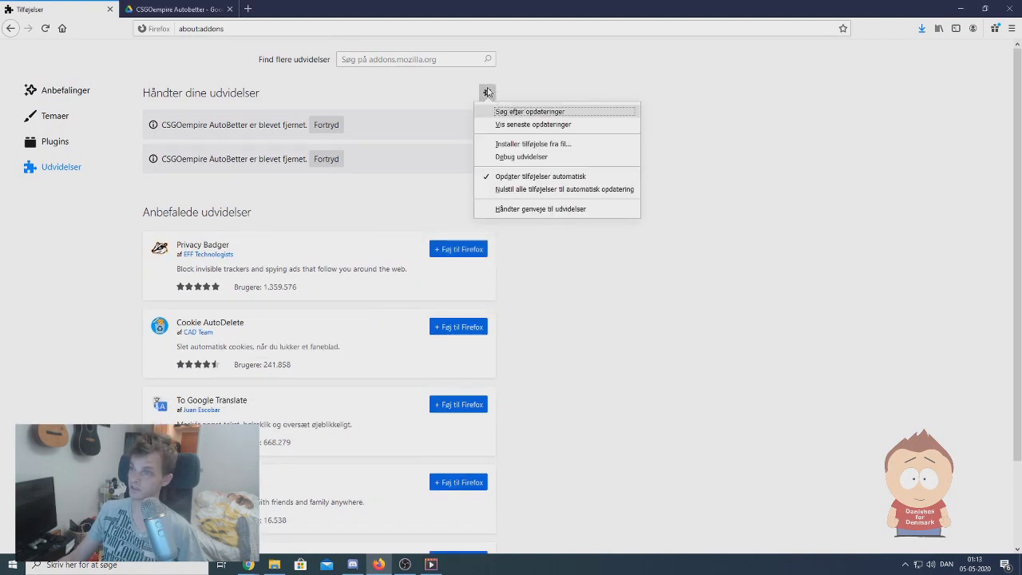
click(542, 146)
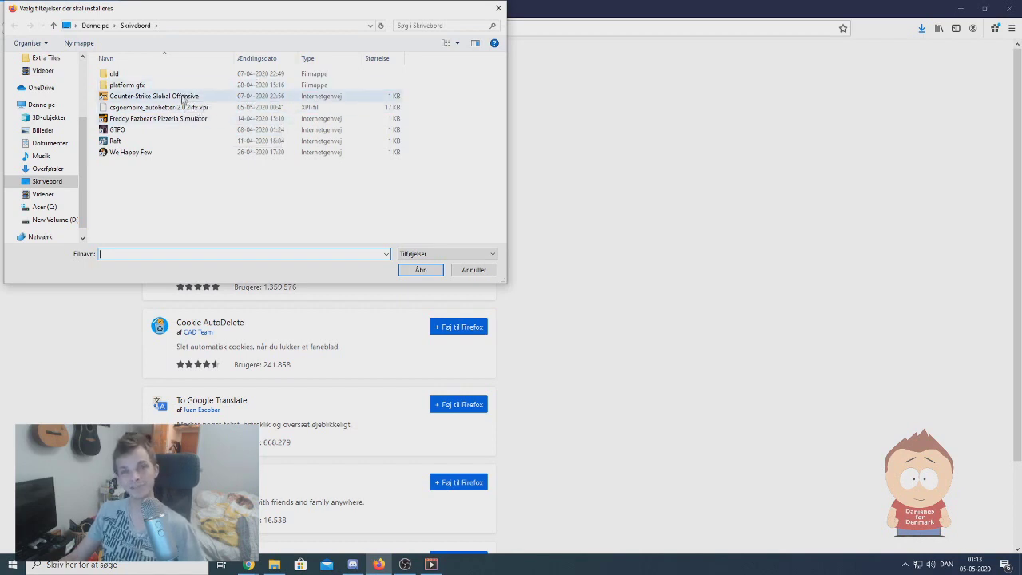
click(183, 107)
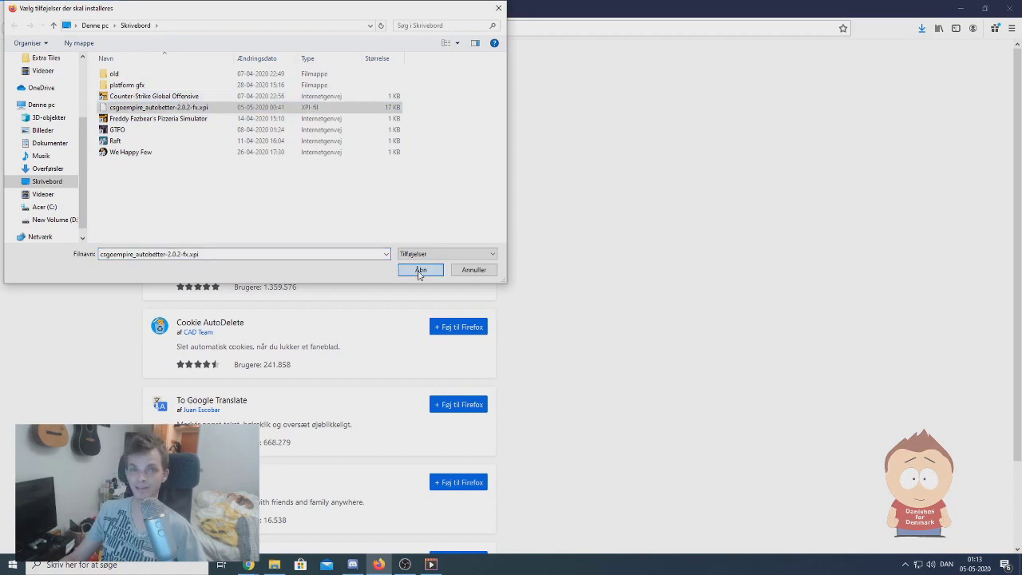
click(421, 271)
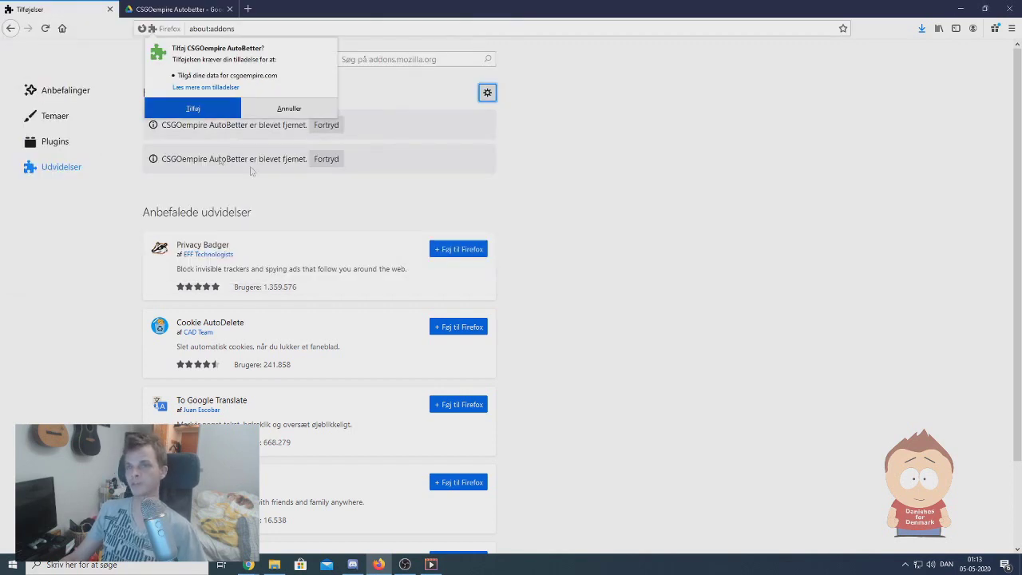
click(192, 112)
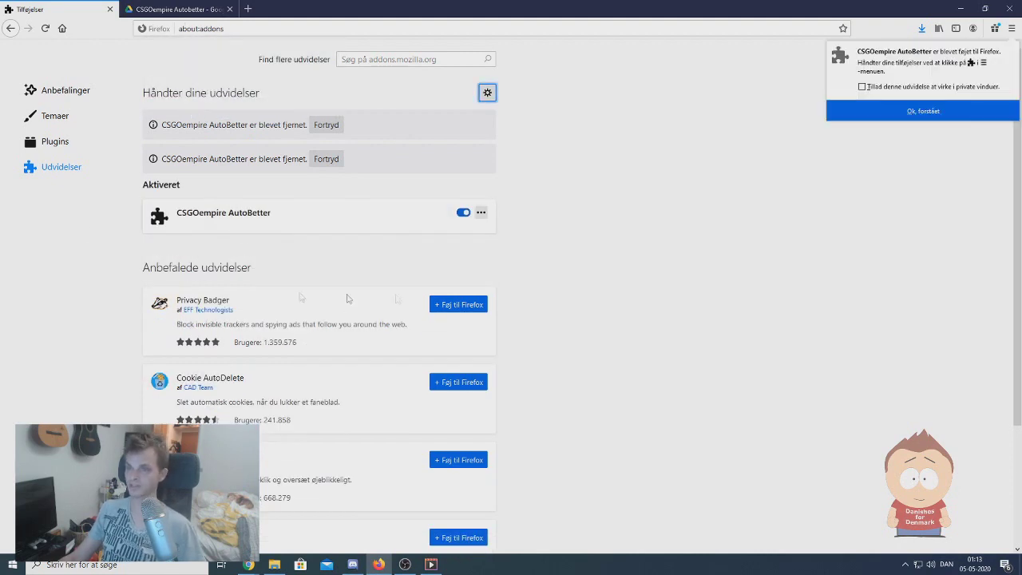
- Open csgoempire.com in a new tab and accept the found trade with 'Yes, I'm Ready'
click(249, 8)
text(csgoempire.com/)
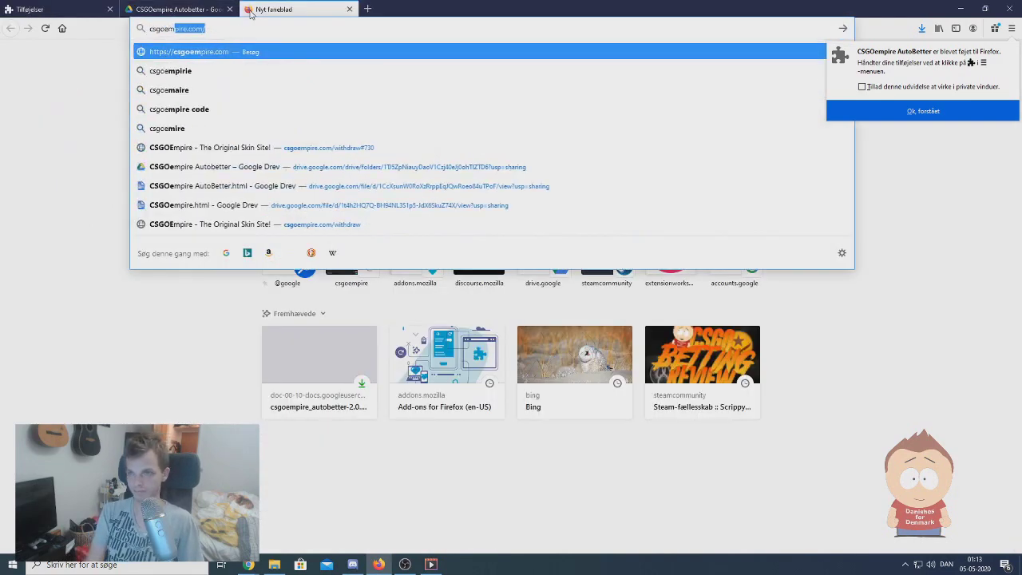
key(Return)
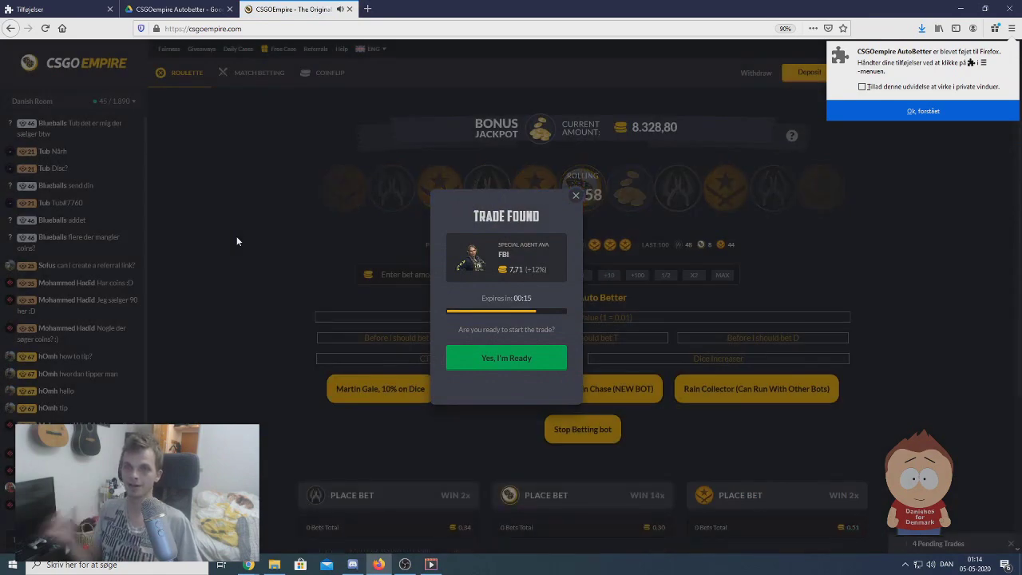
click(511, 361)
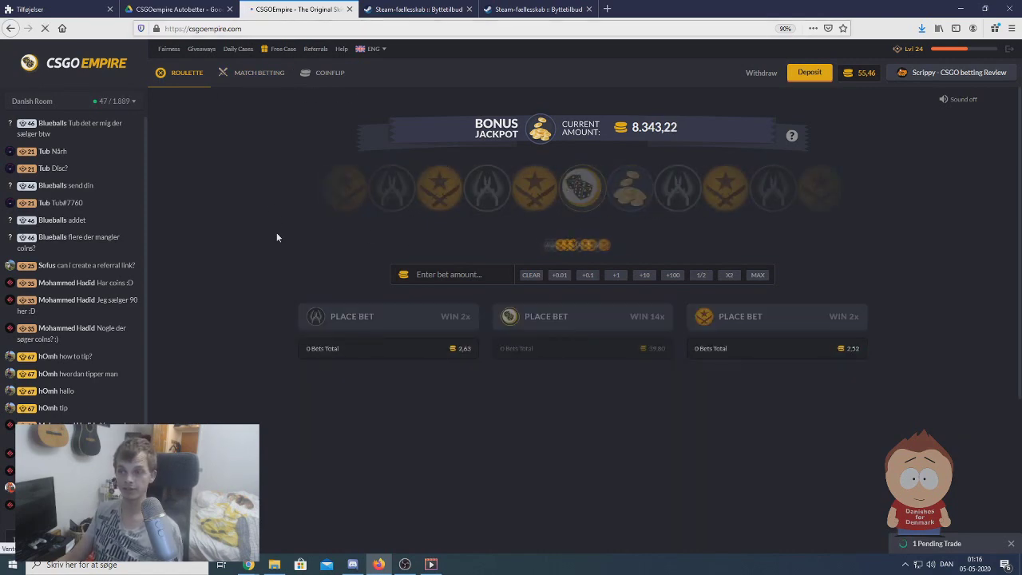
- Reload CSGOEmpire, dismiss the Deposit Status notice, and go to Match Betting and back to Roulette
key(F5)
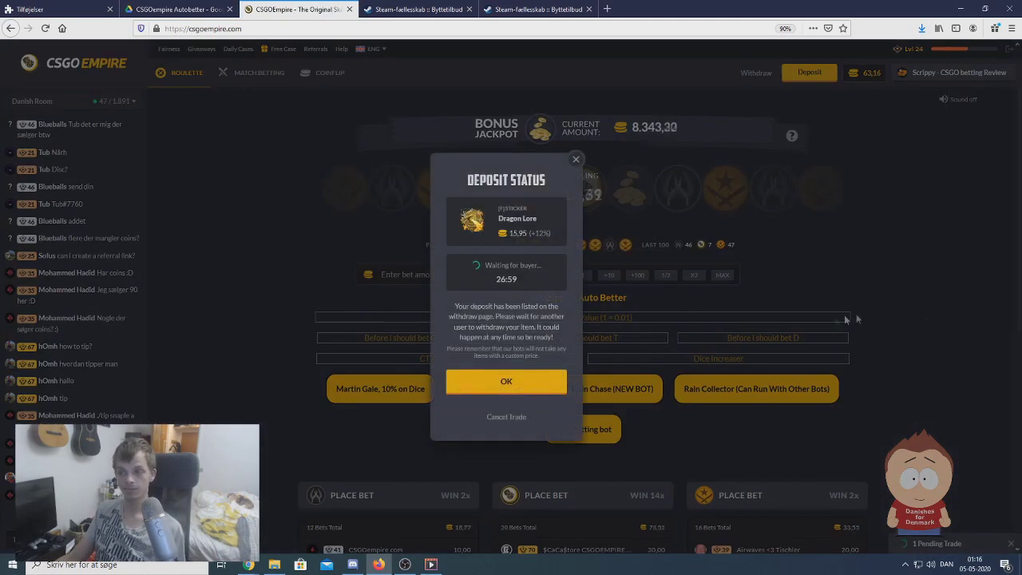
click(526, 382)
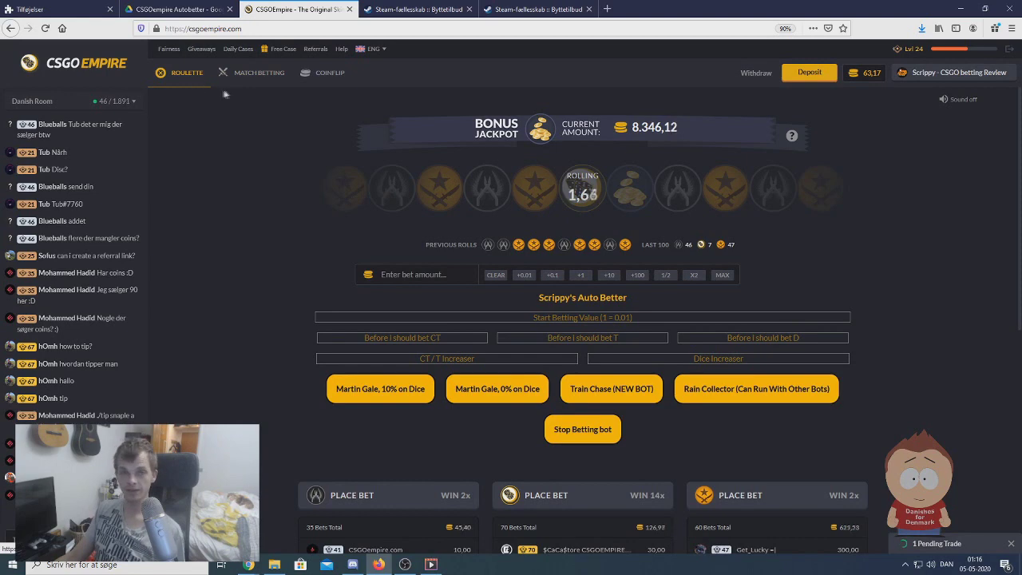
click(269, 76)
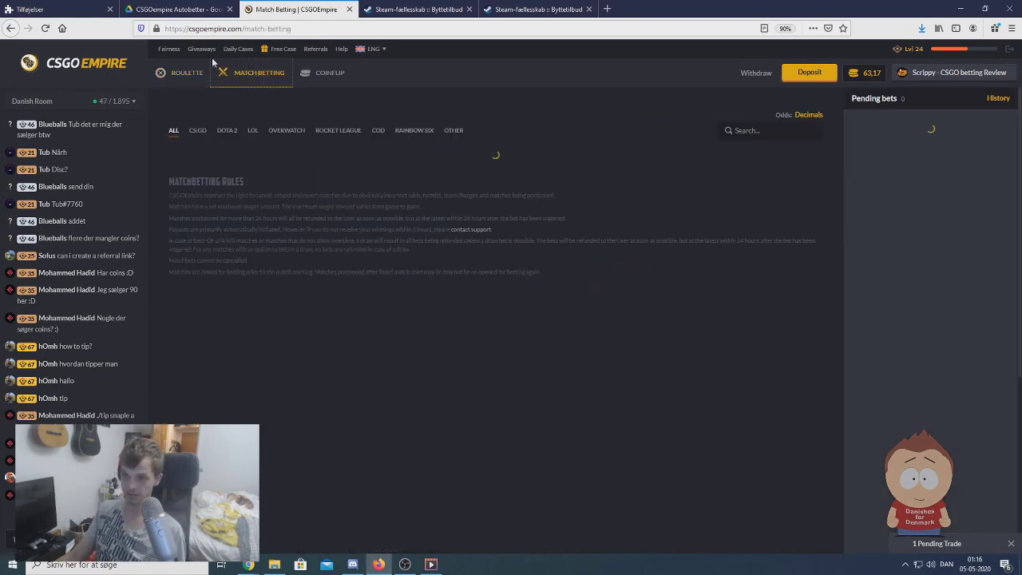
click(188, 72)
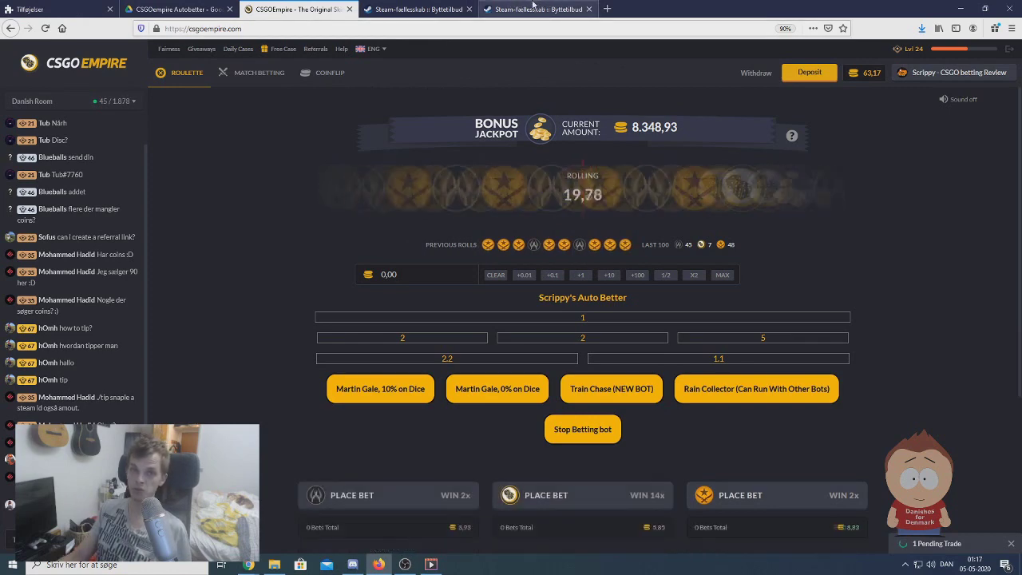
- Move the Steam trade-offers tab into its own maximized window, then bring the CSGORoll window forward
drag(536, 5, 386, 70)
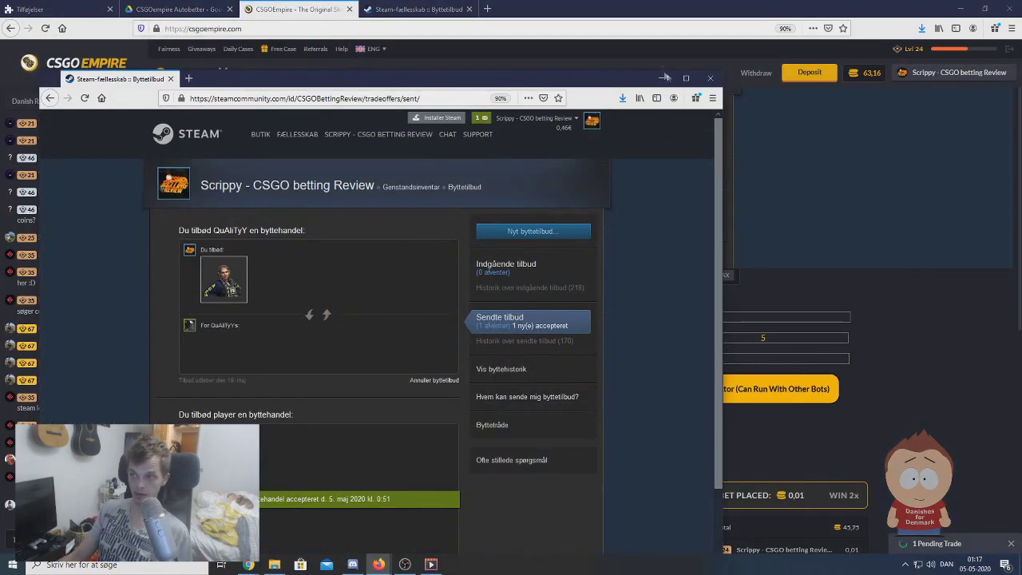
click(685, 77)
mouse_move(244, 569)
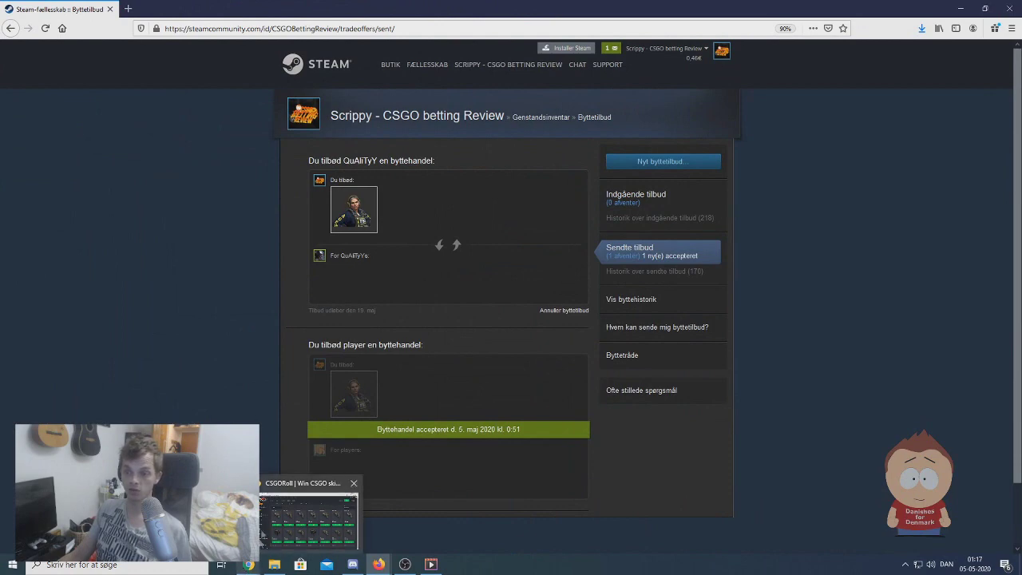
click(309, 521)
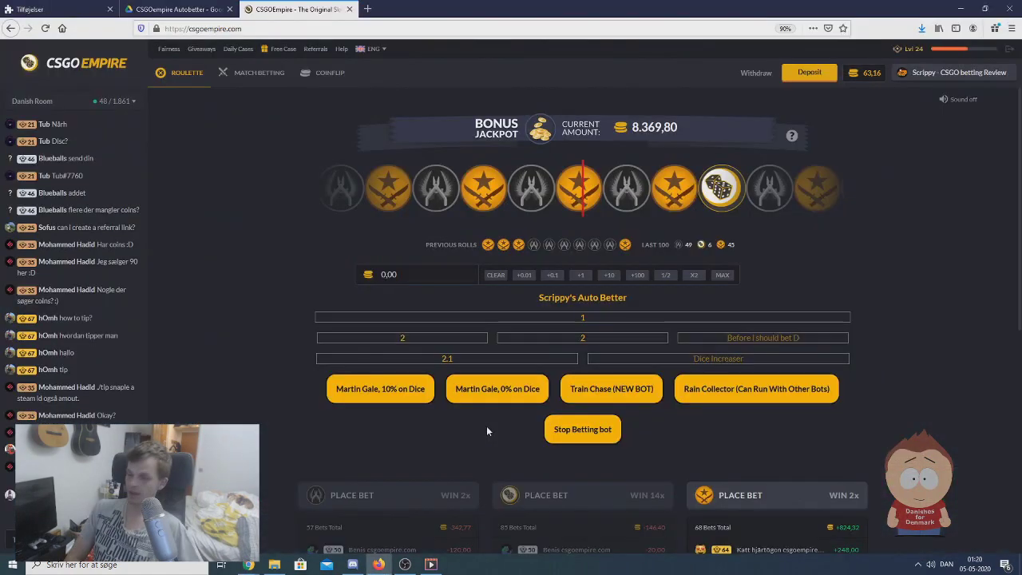